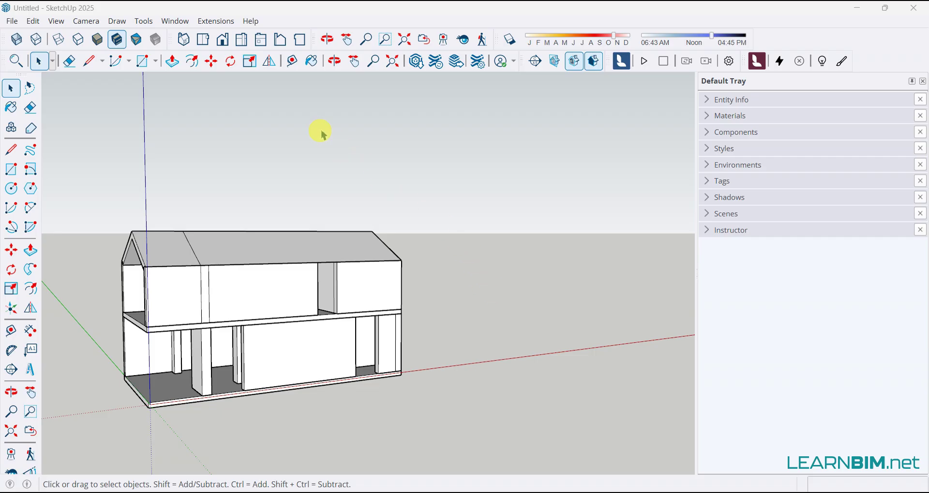
Search the Extension Warehouse for "1001bit tools" and open the 1001bit Tools (Freeware) extension page.
{"action": "left_click", "coordinate": [222, 25]}
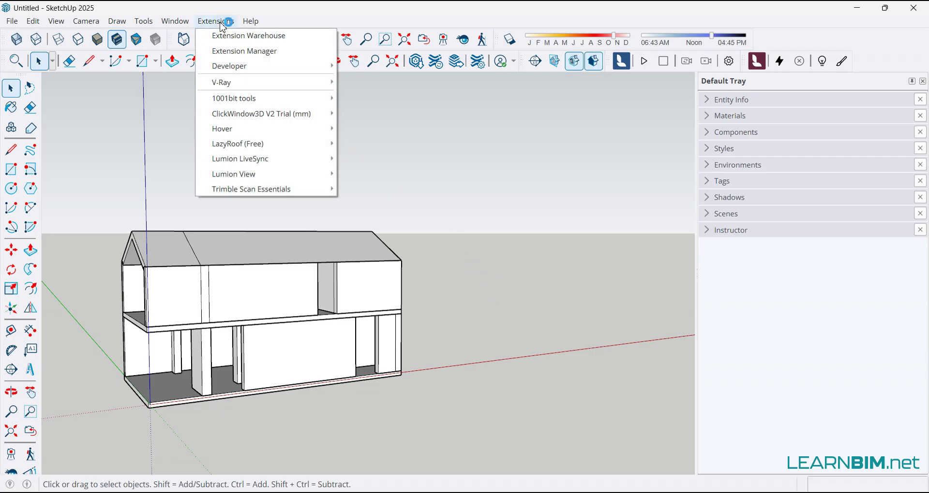
{"action": "left_click", "coordinate": [226, 37]}
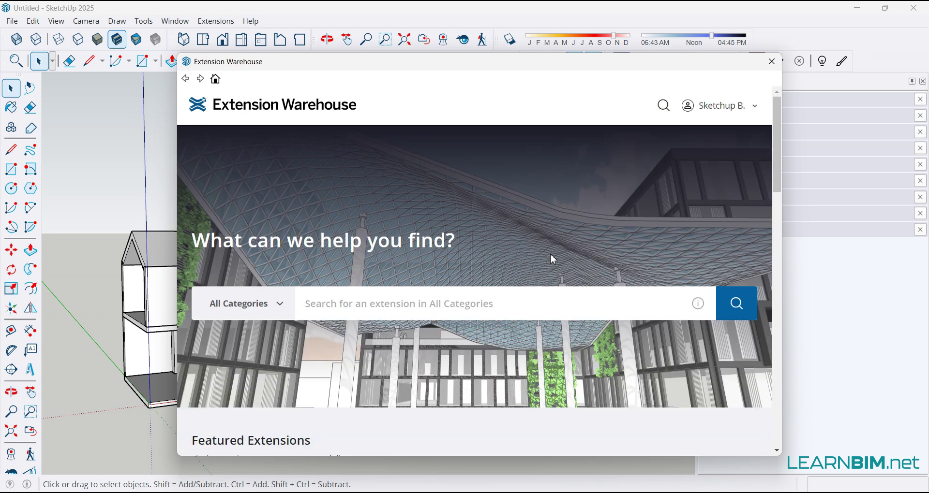
{"action": "left_click", "coordinate": [743, 110]}
{"action": "left_click", "coordinate": [746, 113]}
{"action": "left_click", "coordinate": [507, 293]}
{"action": "type", "text": "1"}
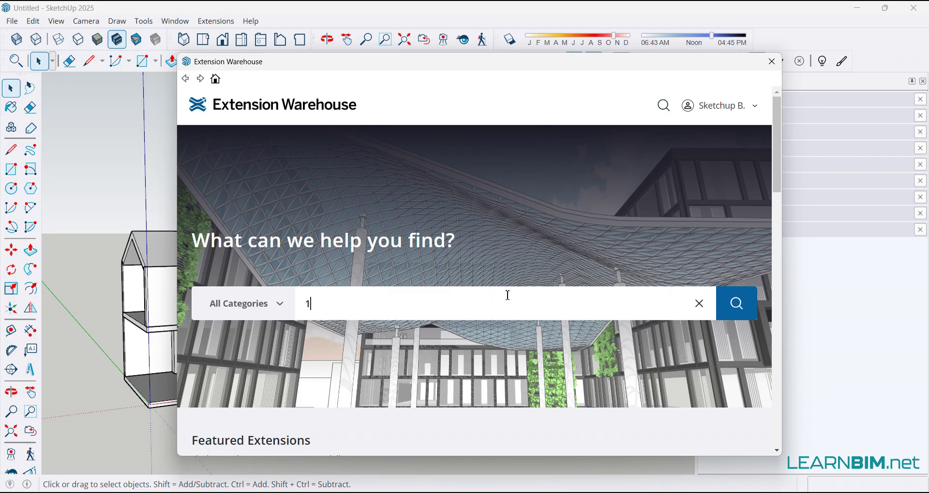
{"action": "type", "text": "001bit tools"}
{"action": "key", "text": "Return"}
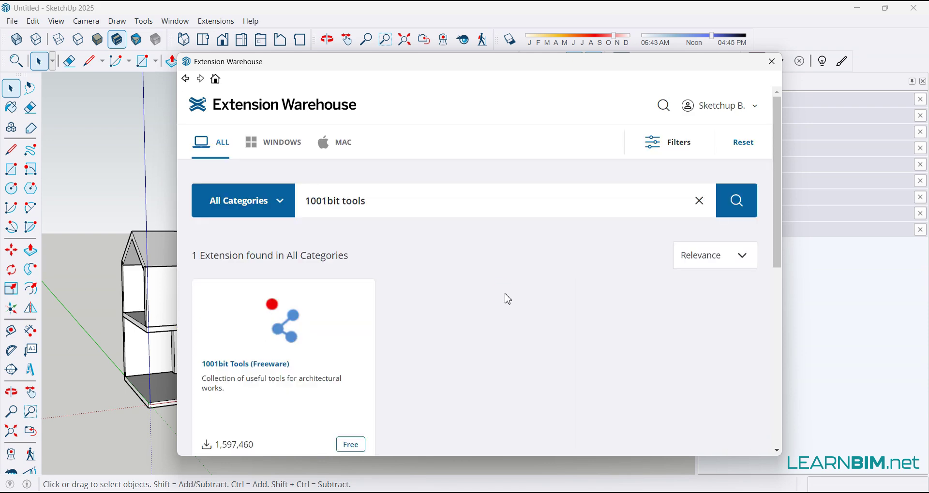
{"action": "scroll", "coordinate": [508, 300], "scroll_direction": "down", "scroll_amount": 1}
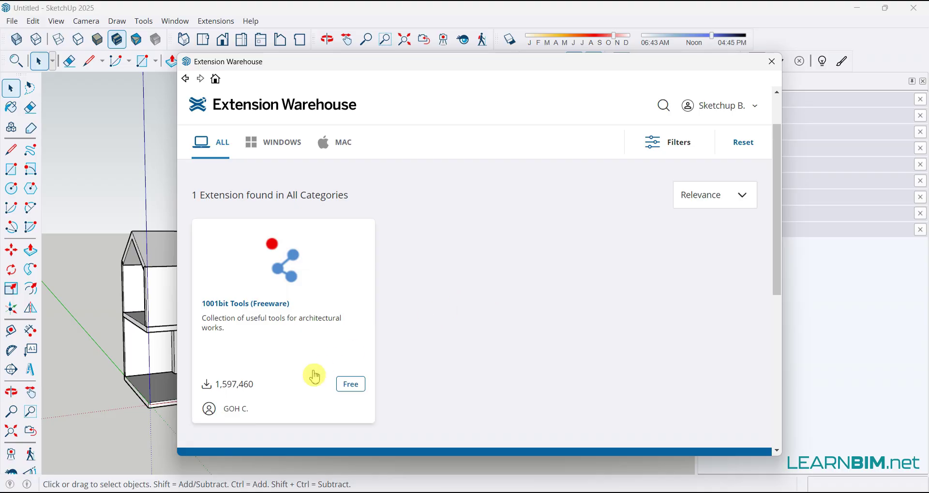
{"action": "left_click", "coordinate": [335, 352]}
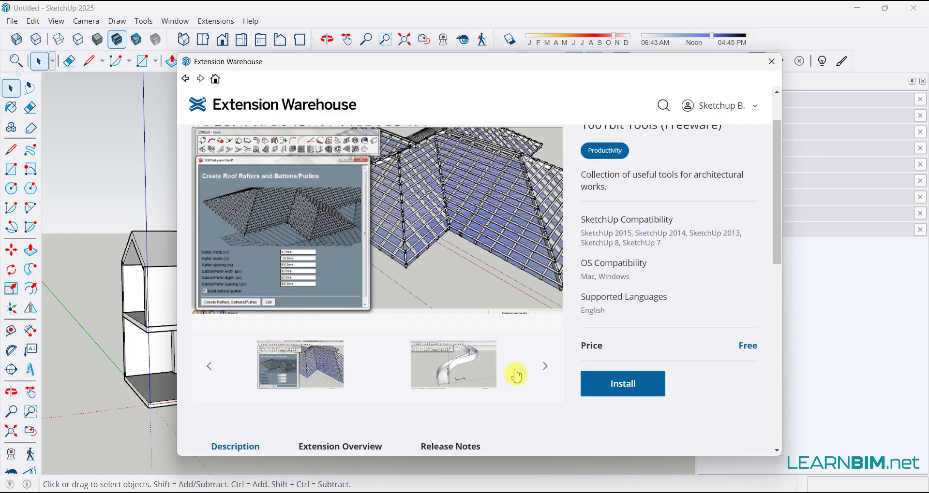
Install the 1001bit Tools (Freeware) extension despite its compatibility marking, allow it system access, and close the Extension Warehouse.
{"action": "left_click", "coordinate": [599, 384]}
{"action": "left_click", "coordinate": [608, 392]}
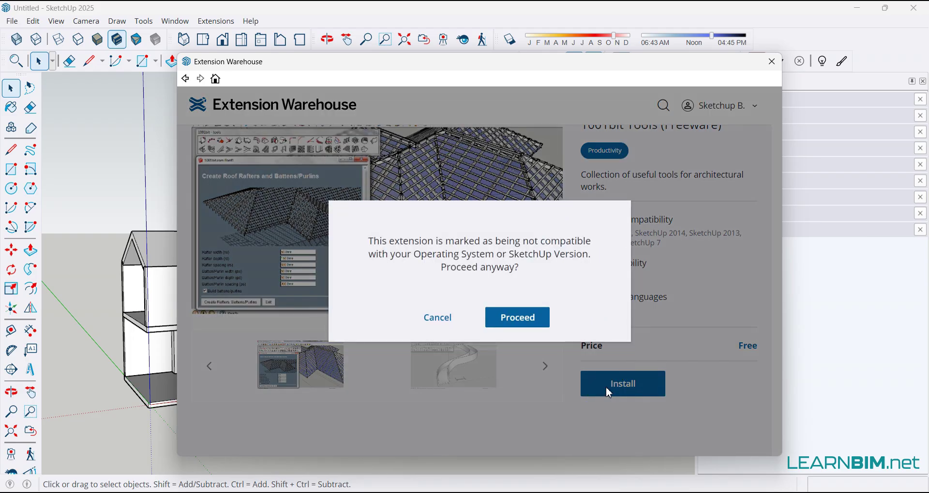
{"action": "left_click", "coordinate": [524, 317]}
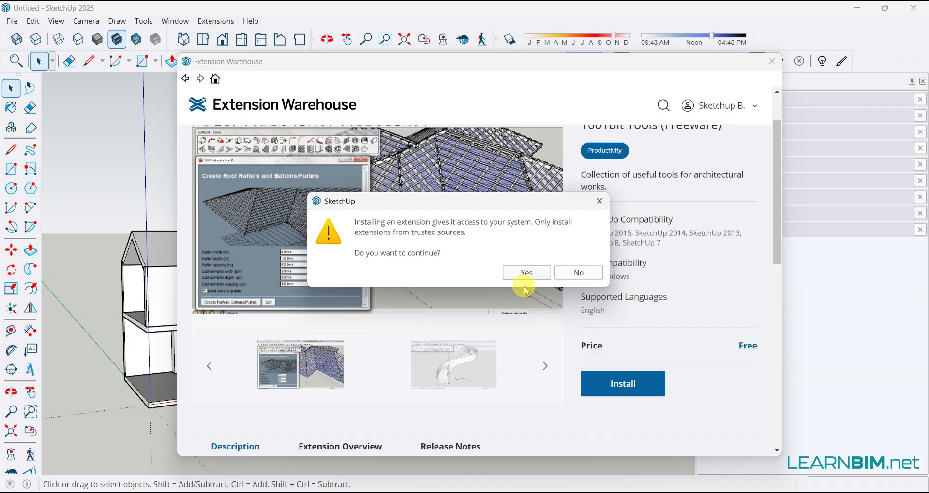
{"action": "left_click", "coordinate": [526, 274]}
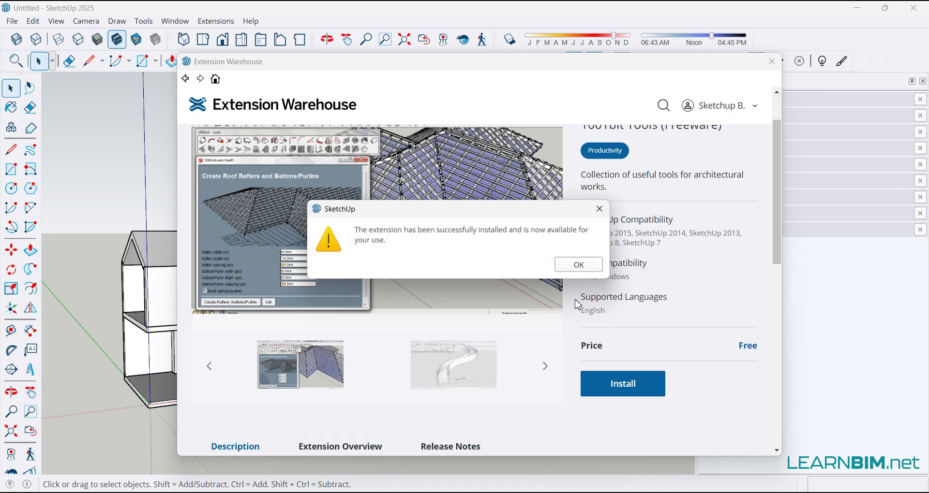
{"action": "left_click", "coordinate": [580, 265]}
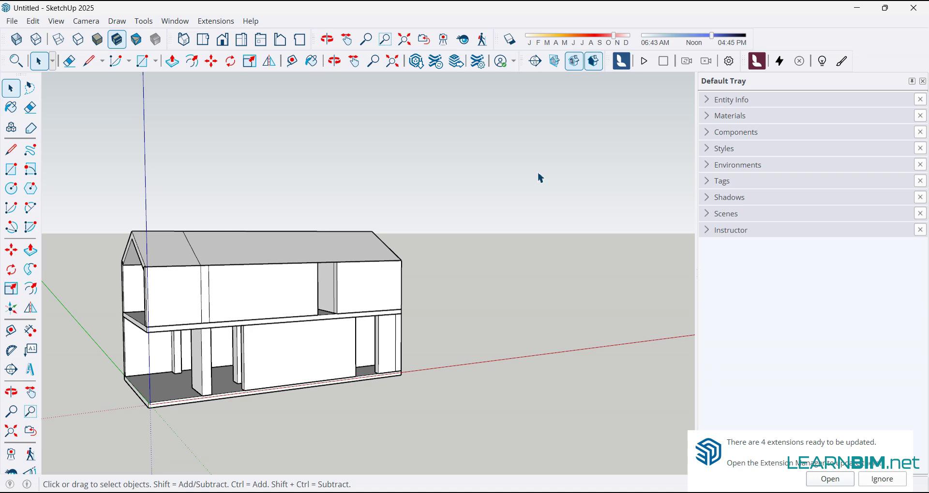
{"action": "left_click", "coordinate": [758, 59]}
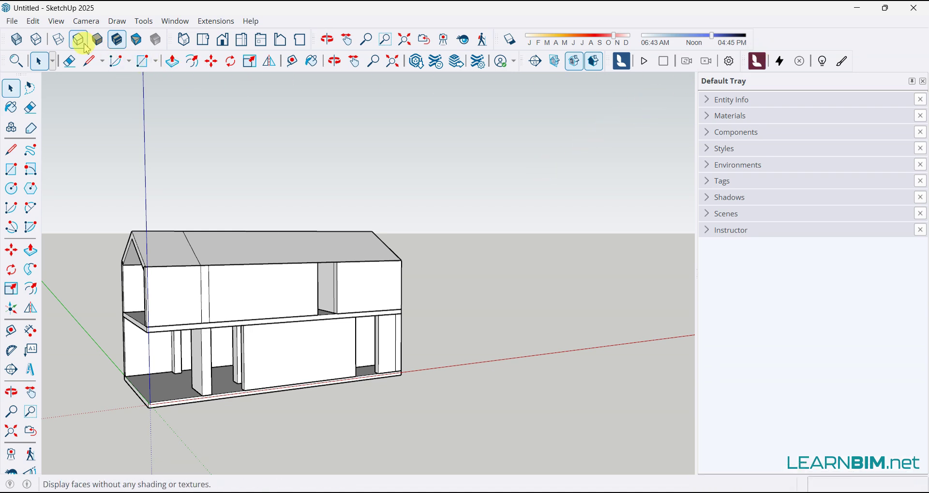
Show the 1001bit - tools toolbar in the workspace.
{"action": "left_click", "coordinate": [56, 21]}
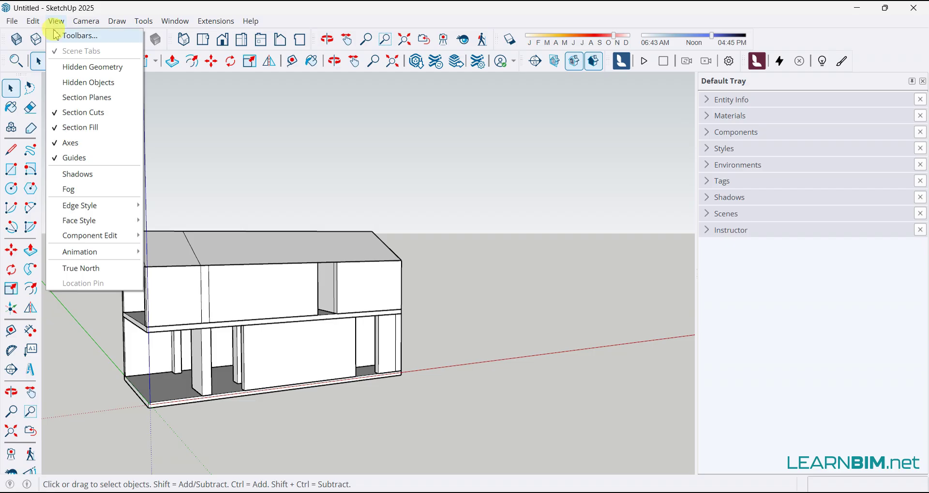
{"action": "left_click", "coordinate": [55, 34]}
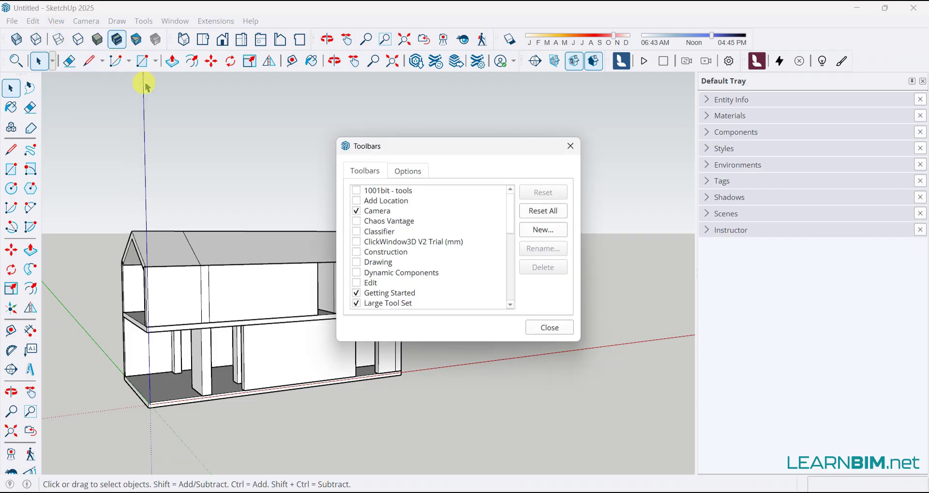
{"action": "left_click", "coordinate": [355, 191]}
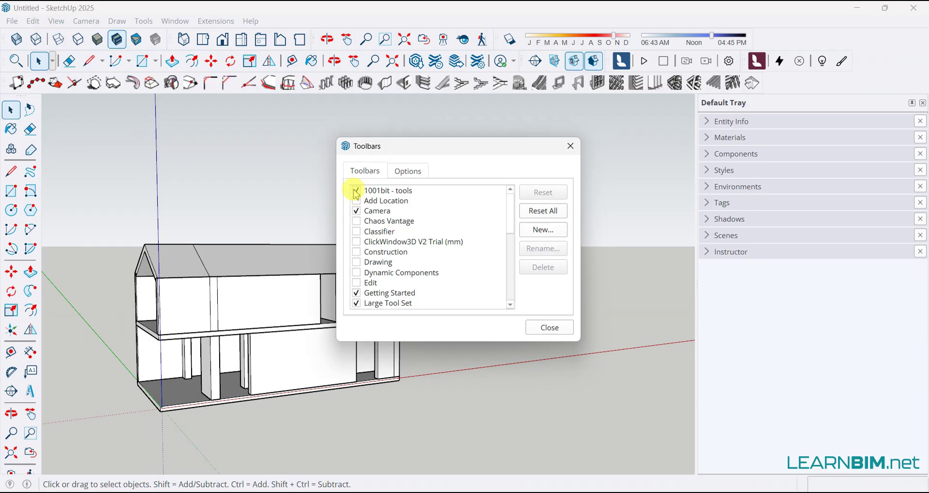
{"action": "left_click", "coordinate": [543, 328]}
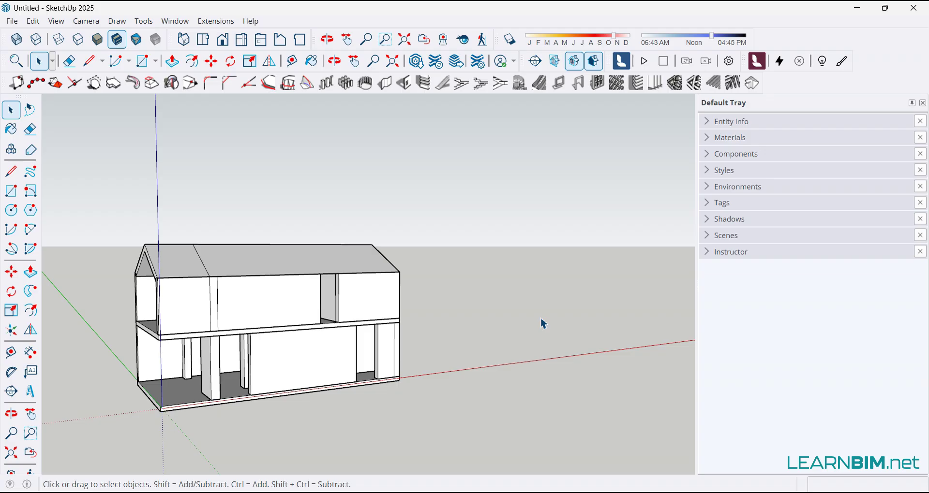
Draw five overlapping rectangles of different sizes flat on the ground beside the house, forming an irregular footprint with several wings.
{"action": "scroll", "coordinate": [642, 334], "scroll_direction": "up", "scroll_amount": 5}
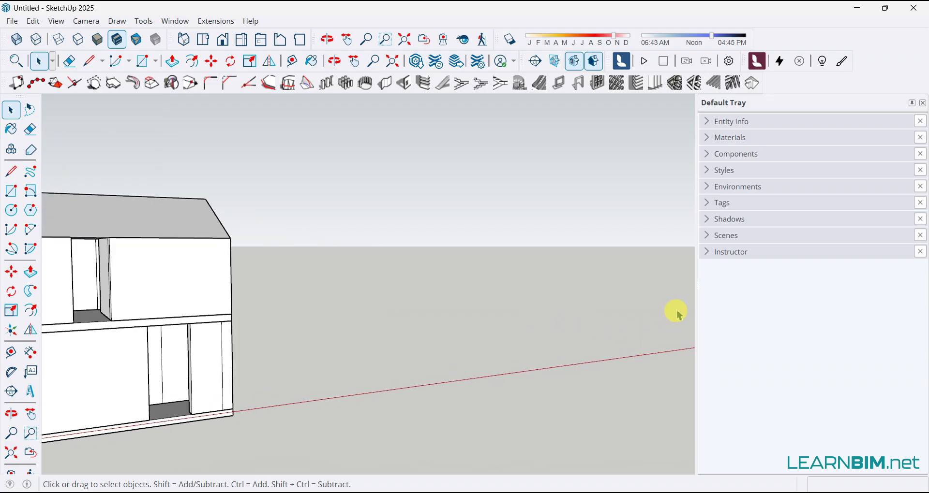
{"action": "scroll", "coordinate": [673, 312], "scroll_direction": "up", "scroll_amount": 3}
{"action": "middle_click_drag", "start_coordinate": [647, 238], "coordinate": [385, 400]}
{"action": "scroll", "coordinate": [532, 323], "scroll_direction": "down", "scroll_amount": 3}
{"action": "left_click", "coordinate": [203, 223]}
{"action": "left_click", "coordinate": [386, 400]}
{"action": "left_click", "coordinate": [16, 196]}
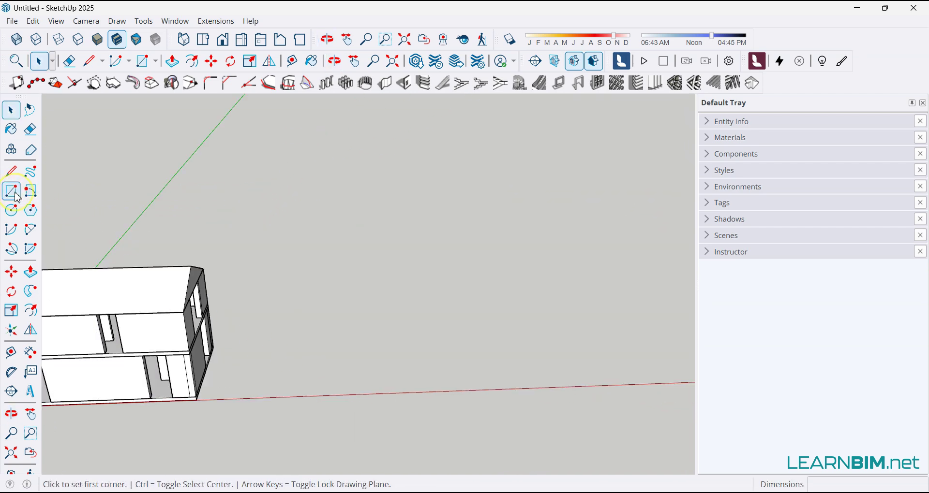
{"action": "left_click", "coordinate": [313, 205]}
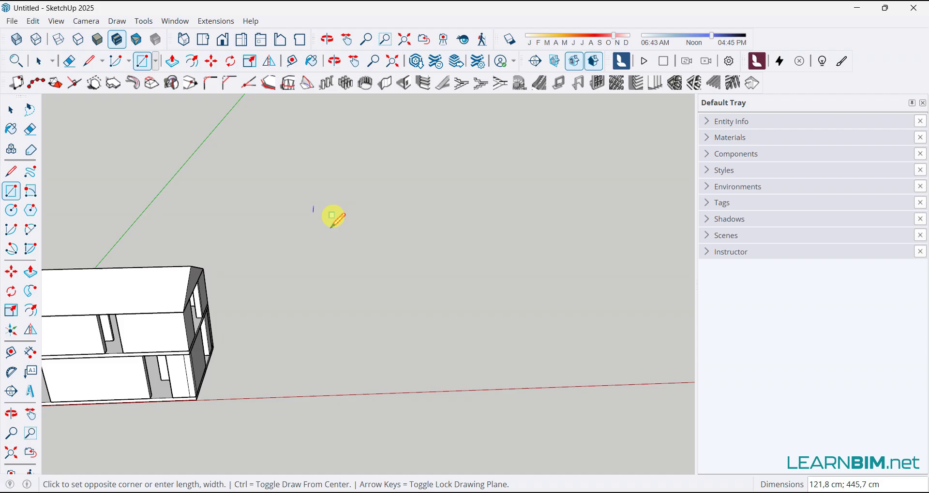
{"action": "left_click", "coordinate": [384, 251]}
{"action": "left_click", "coordinate": [355, 231]}
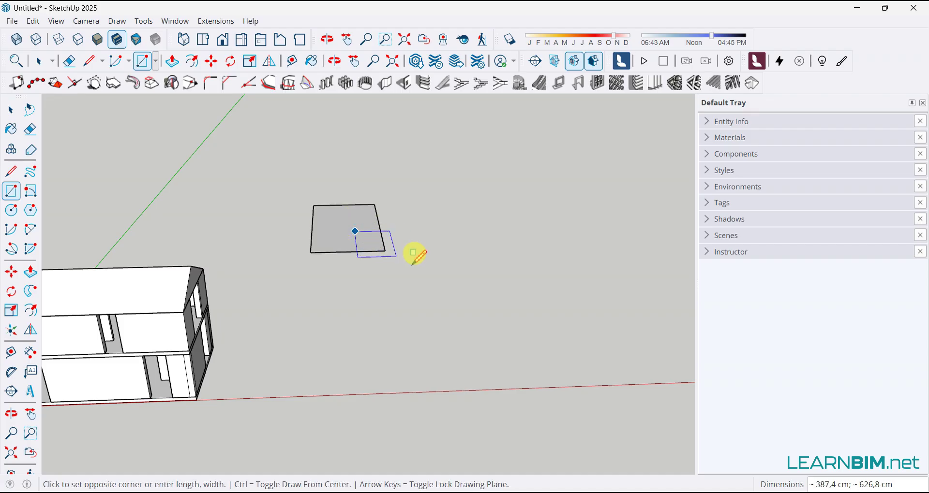
{"action": "left_click", "coordinate": [448, 288]}
{"action": "left_click", "coordinate": [412, 239]}
{"action": "left_click", "coordinate": [426, 170]}
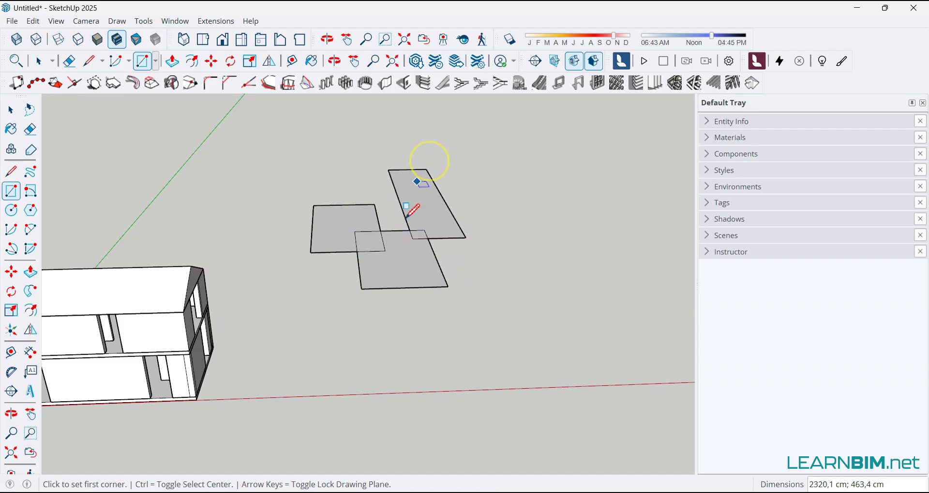
{"action": "left_click", "coordinate": [400, 283]}
{"action": "left_click", "coordinate": [276, 356]}
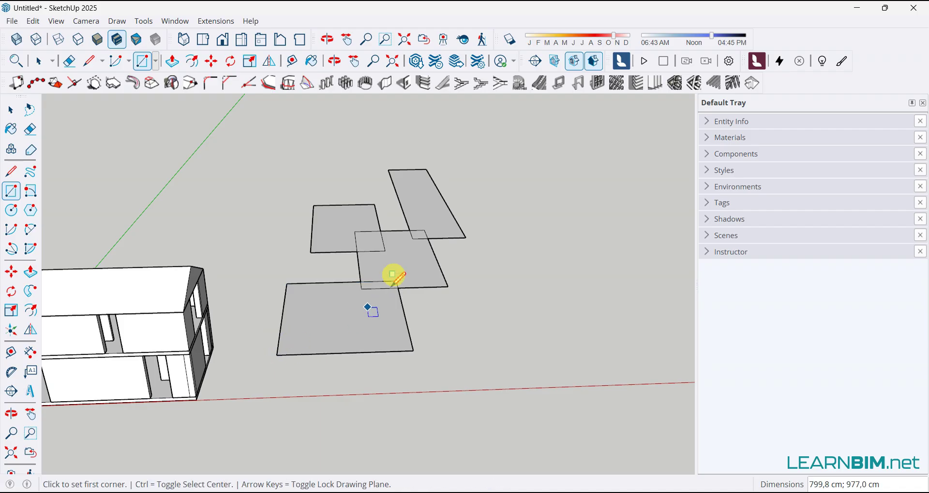
{"action": "left_click", "coordinate": [399, 271]}
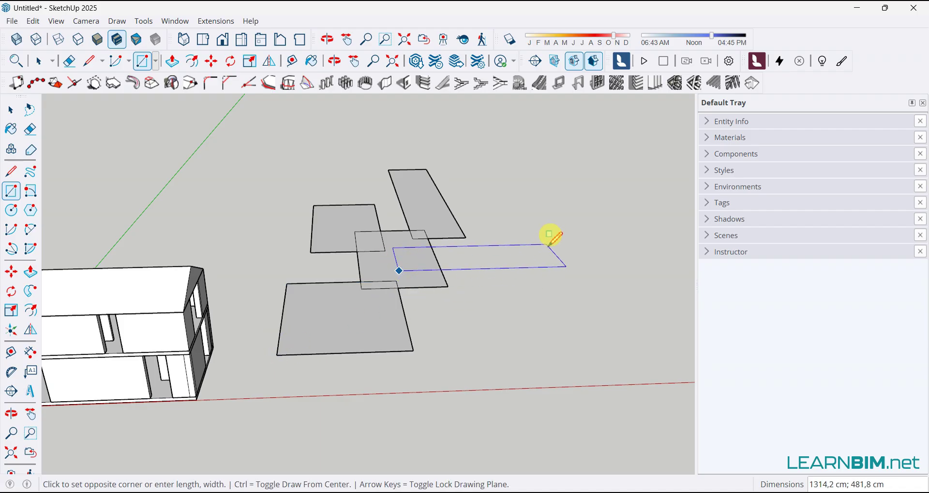
{"action": "left_click", "coordinate": [547, 244]}
Erase the interior edges where the rectangles overlap so the footprint becomes one continuous face.
{"action": "key", "text": "o"}
{"action": "left_click_drag", "start_coordinate": [552, 307], "coordinate": [466, 338]}
{"action": "key", "text": "r"}
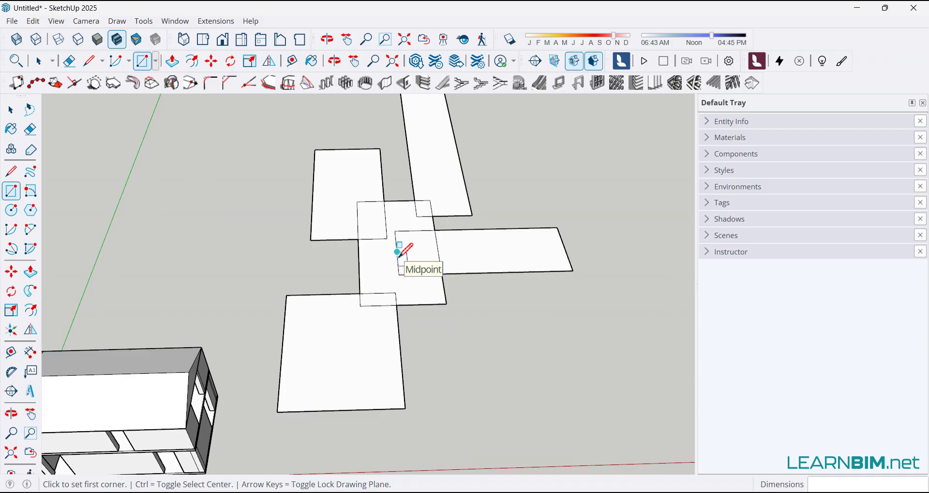
{"action": "key", "text": "e"}
{"action": "left_click", "coordinate": [398, 247]}
{"action": "mouse_move", "coordinate": [404, 239]}
{"action": "left_mouse_down"}
{"action": "mouse_move", "coordinate": [410, 227]}
{"action": "mouse_move", "coordinate": [437, 240]}
{"action": "mouse_move", "coordinate": [416, 275]}
{"action": "mouse_move", "coordinate": [379, 303]}
{"action": "mouse_move", "coordinate": [398, 292]}
{"action": "mouse_move", "coordinate": [362, 300]}
{"action": "mouse_move", "coordinate": [389, 215]}
{"action": "mouse_move", "coordinate": [352, 207]}
{"action": "mouse_move", "coordinate": [362, 193]}
{"action": "mouse_move", "coordinate": [420, 222]}
{"action": "mouse_move", "coordinate": [437, 196]}
{"action": "mouse_move", "coordinate": [415, 207]}
{"action": "left_mouse_up"}
{"action": "middle_click_drag", "start_coordinate": [390, 242], "coordinate": [390, 223]}
Create a 1001bit hip roof on the merged footprint face with a roof pitch of 45 and a roof overhang of 50.
{"action": "left_click", "coordinate": [11, 112]}
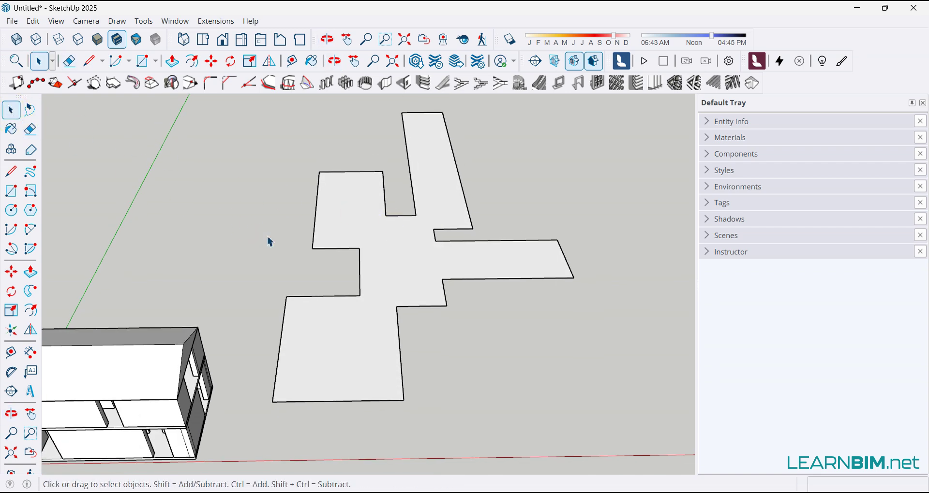
{"action": "left_click", "coordinate": [409, 260]}
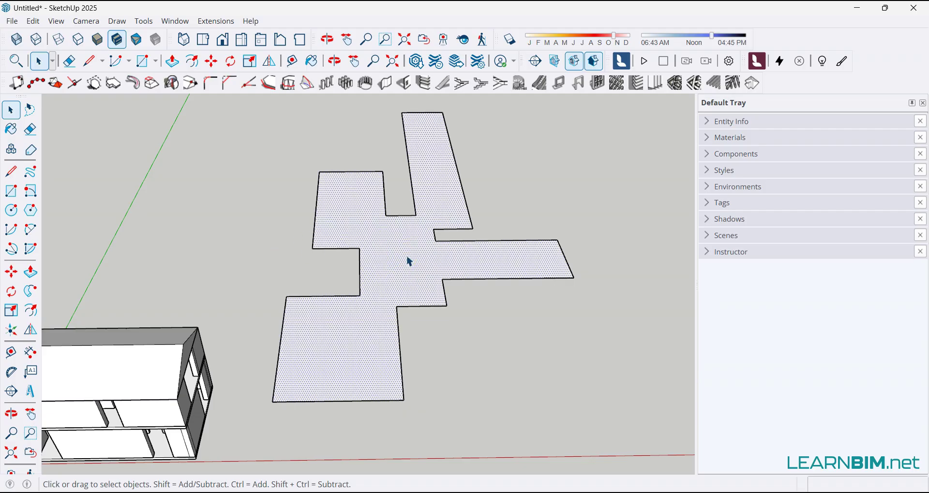
{"action": "left_click", "coordinate": [751, 83]}
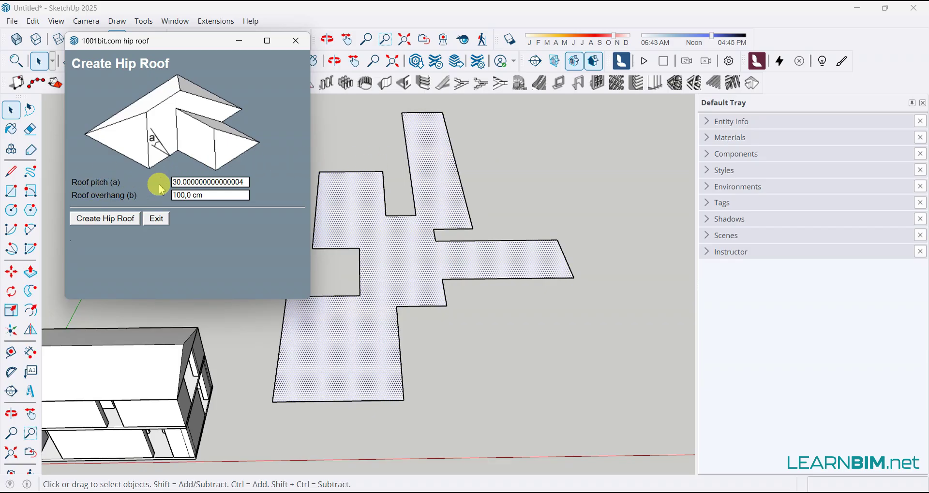
{"action": "double_click", "coordinate": [179, 183]}
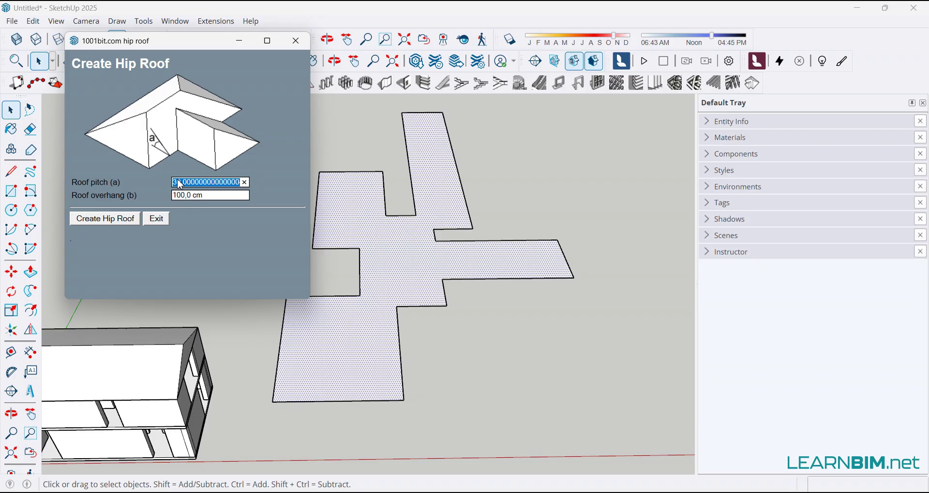
{"action": "type", "text": "45"}
{"action": "left_click", "coordinate": [201, 195]}
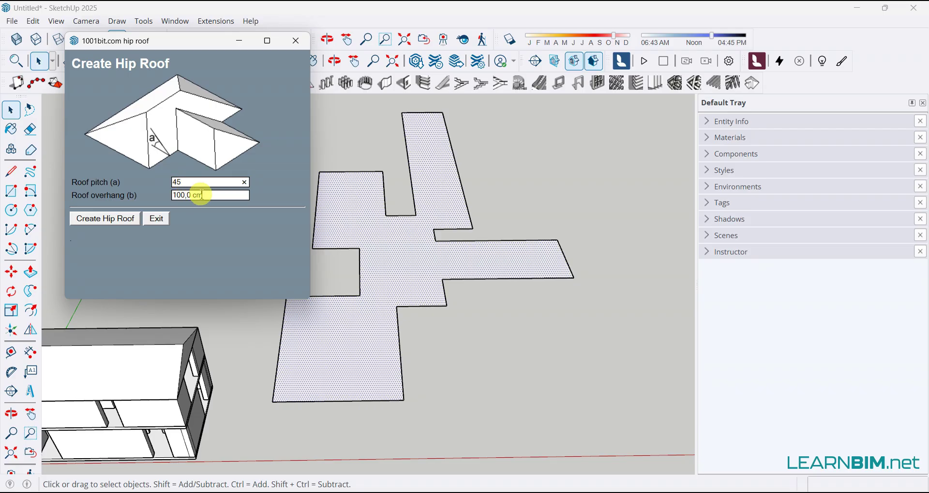
{"action": "left_click", "coordinate": [203, 197]}
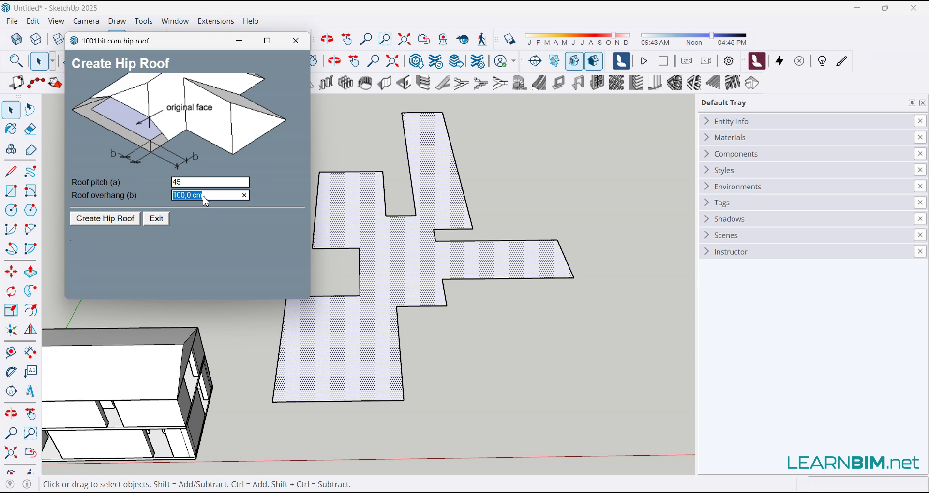
{"action": "type", "text": "50"}
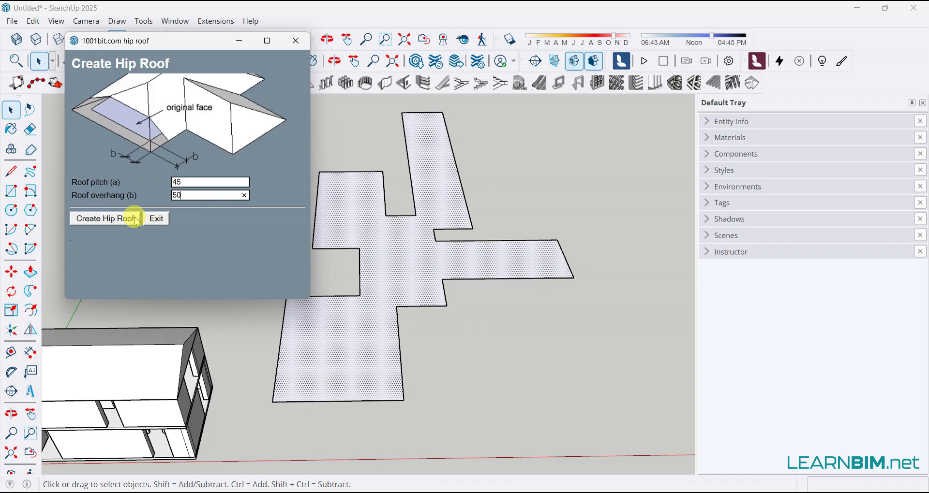
{"action": "left_click", "coordinate": [116, 220]}
{"action": "middle_click_drag", "start_coordinate": [491, 355], "coordinate": [469, 308]}
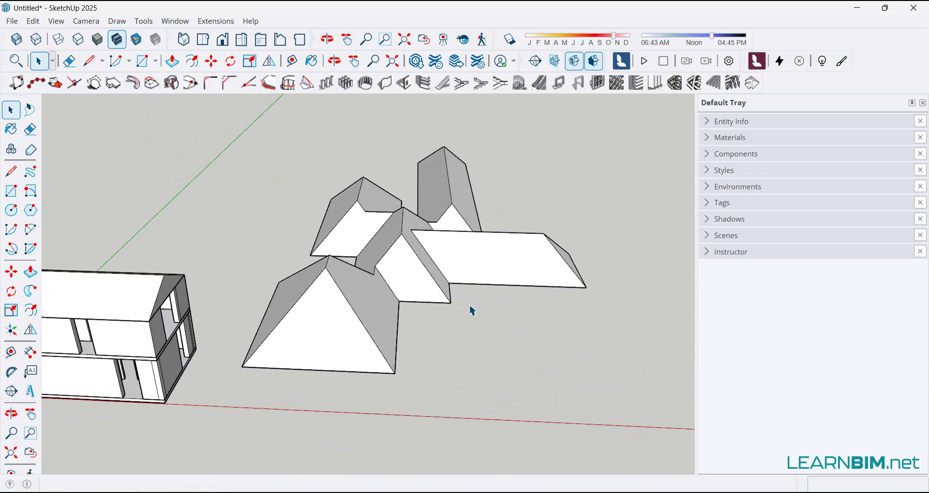